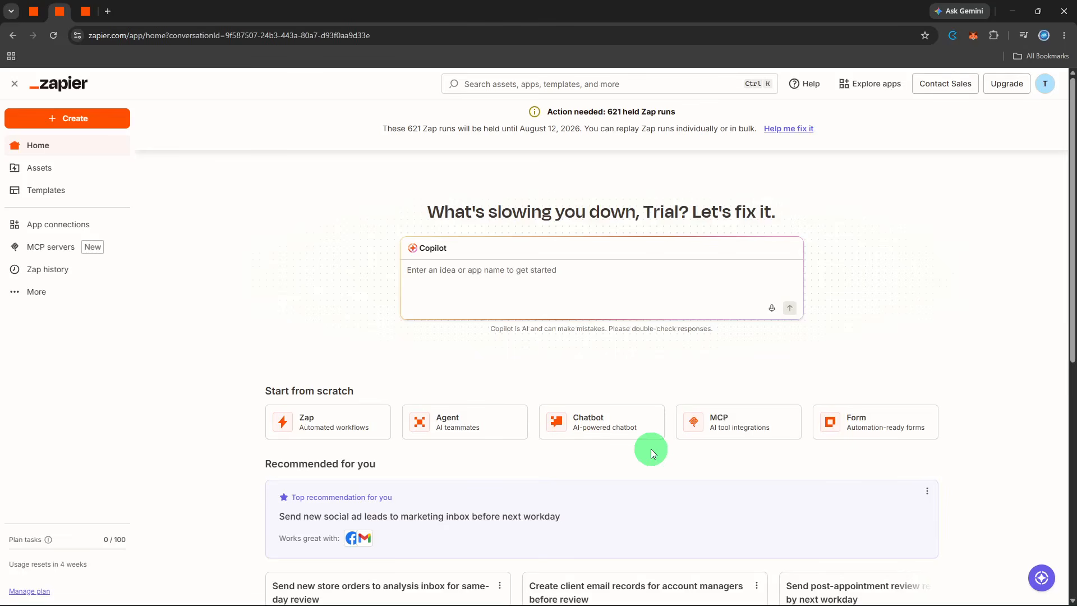
# Create a new Zap workflow and choose Google Forms as its trigger app.
pyautogui.click(115, 124)
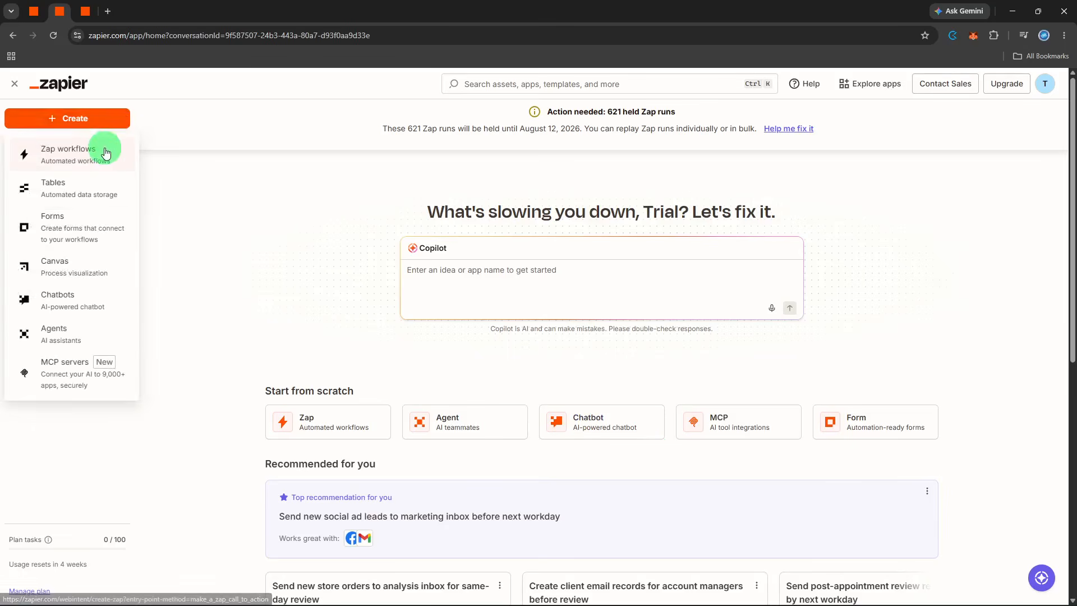
pyautogui.click(50, 148)
pyautogui.click(499, 347)
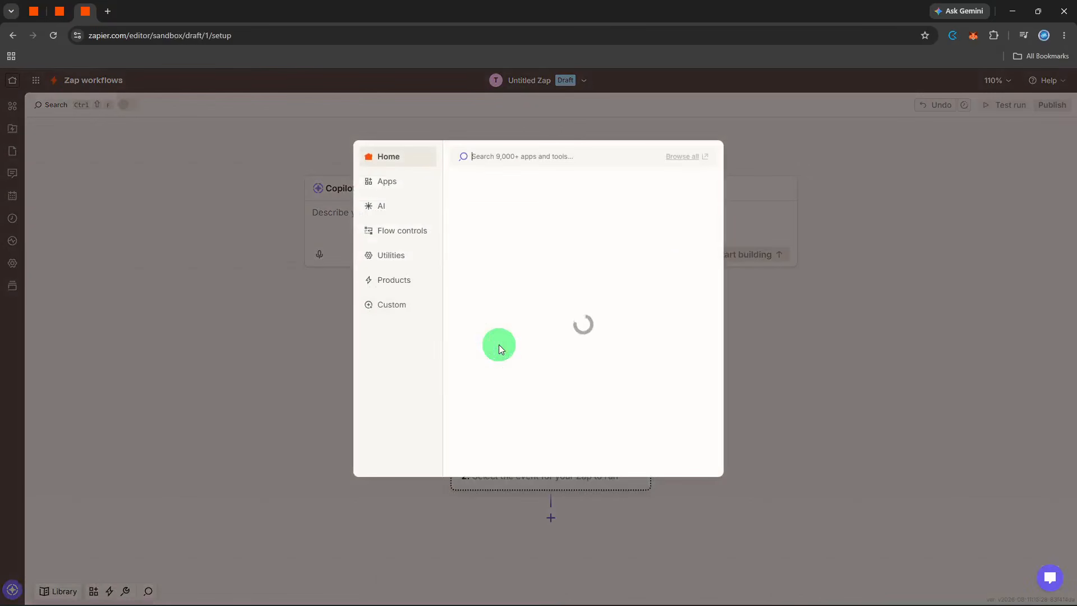
pyautogui.write('f')
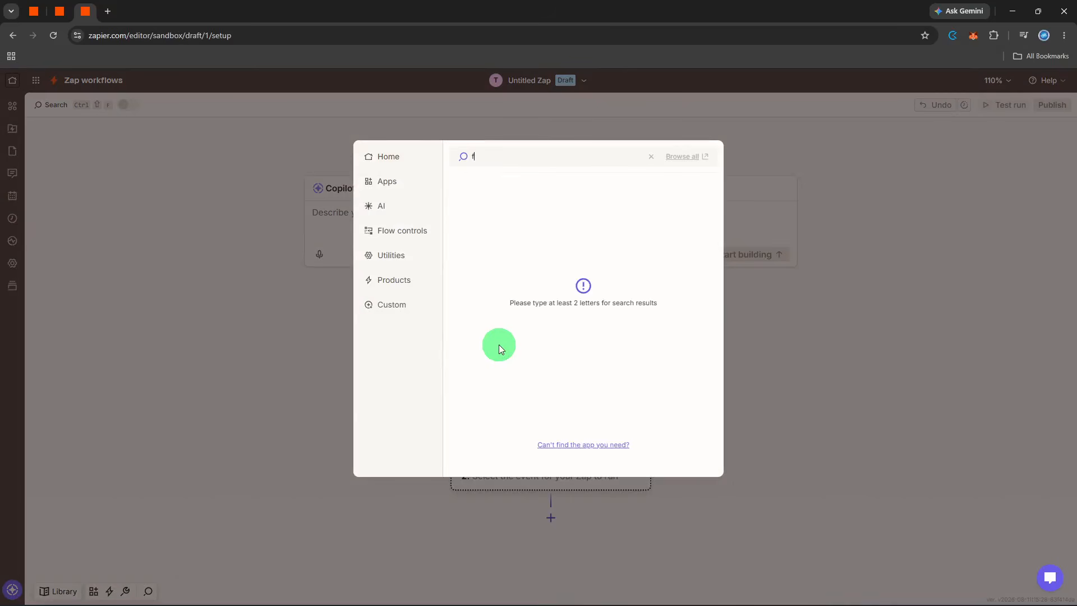
pyautogui.write('orm')
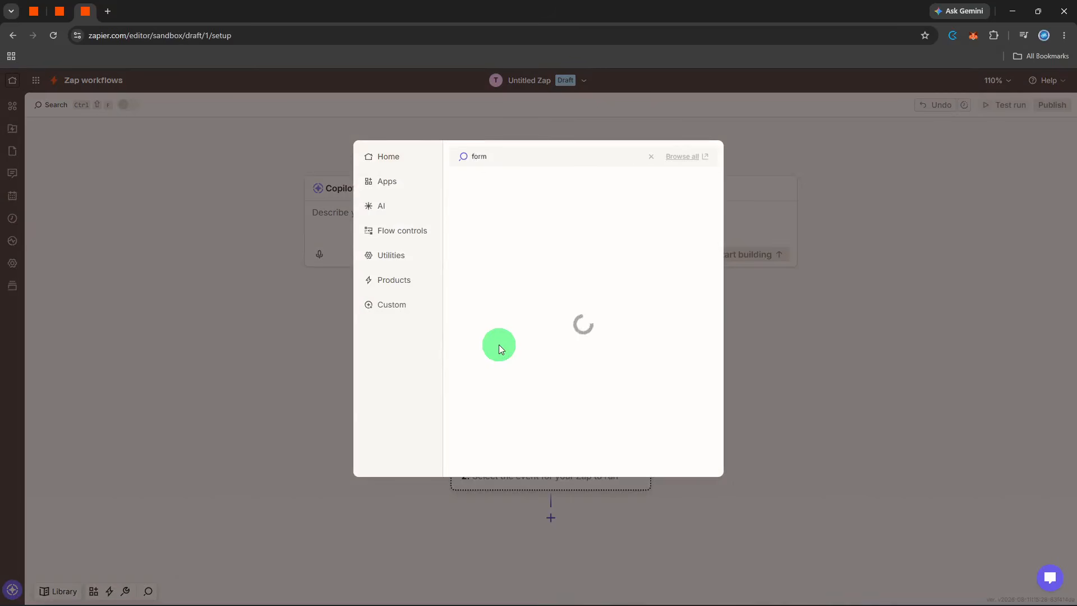
pyautogui.click(552, 180)
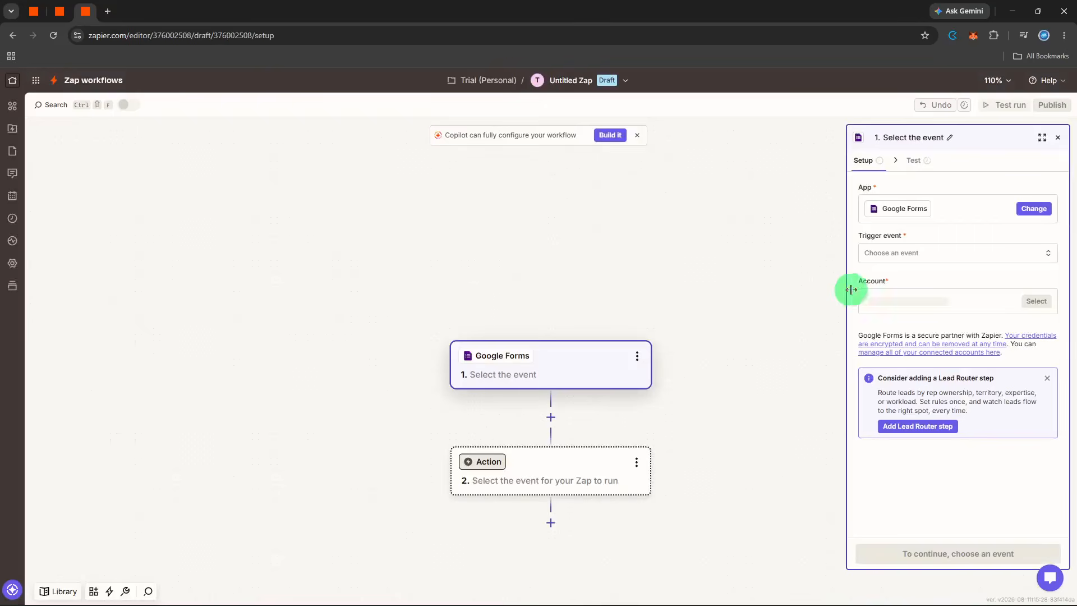
# Set the Google Forms trigger event to New Form Response and continue to its configuration.
pyautogui.click(908, 255)
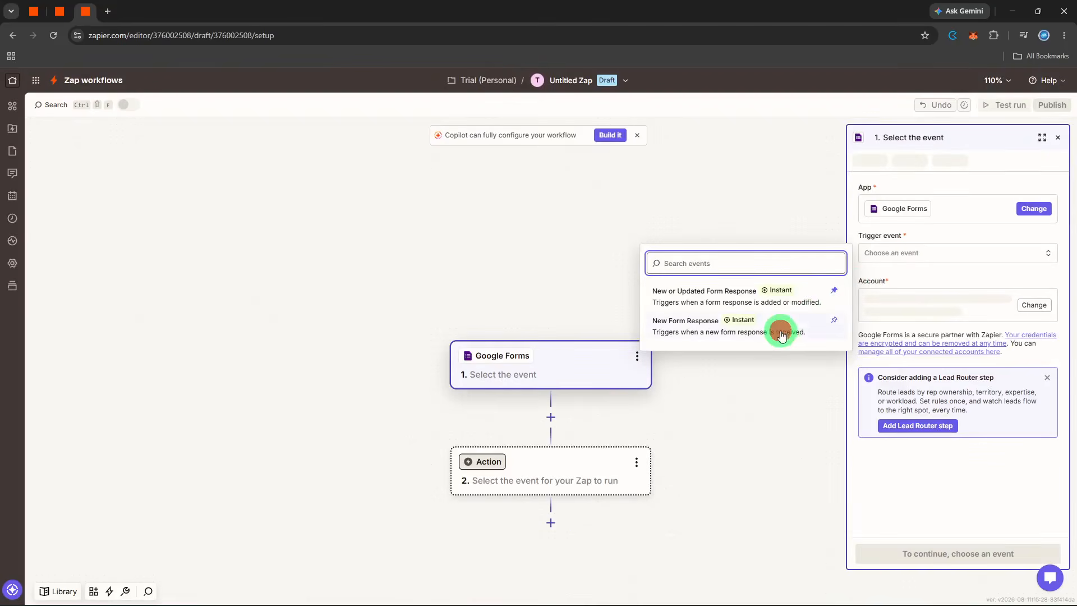
pyautogui.click(780, 331)
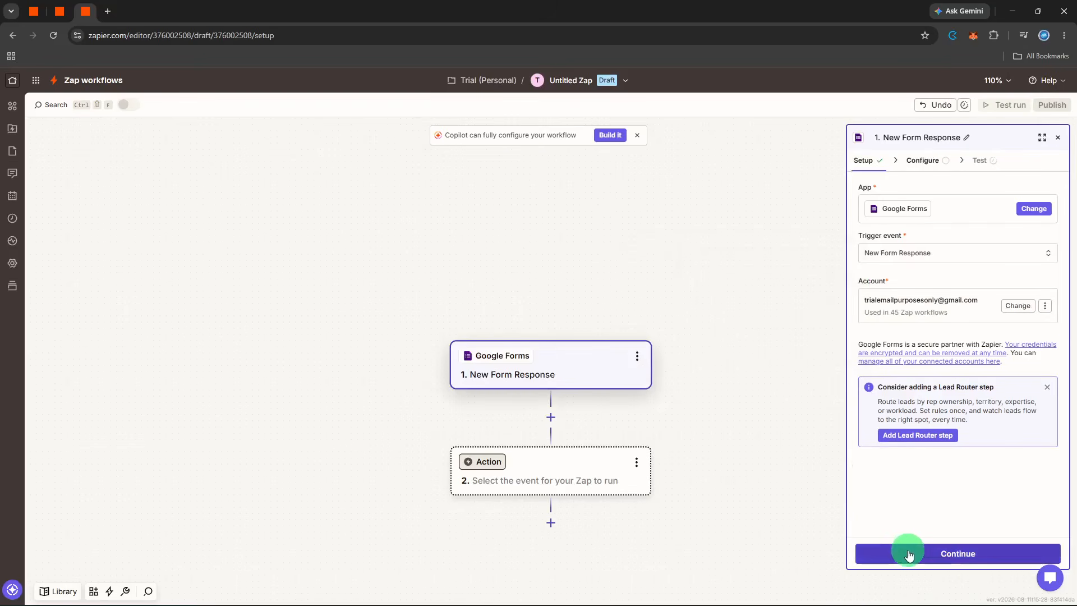
pyautogui.click(909, 554)
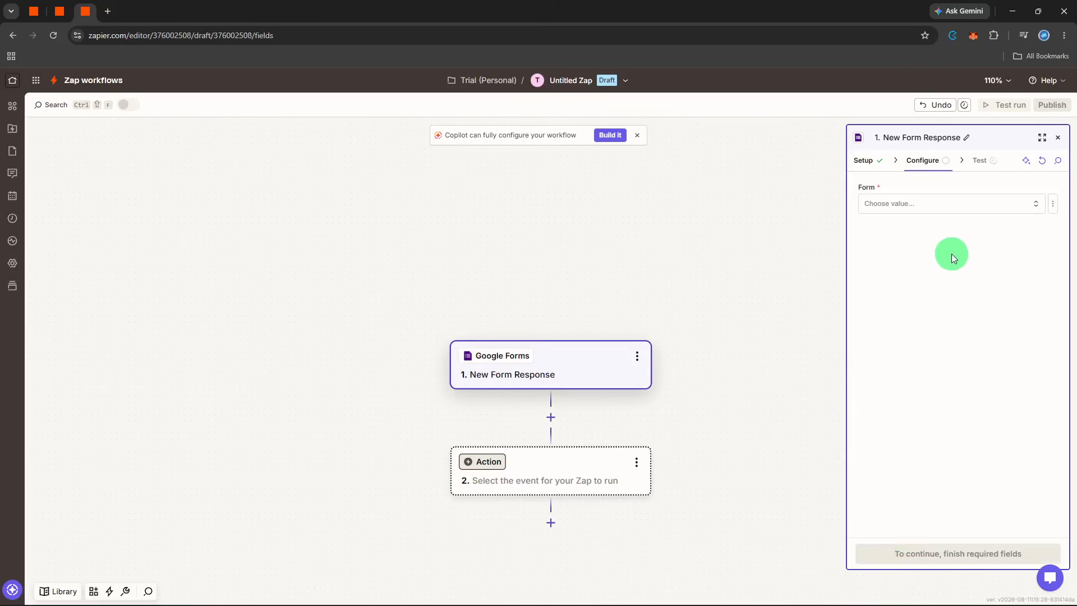
# Select Test Form as the trigger's form, then test the trigger and continue with the Form Response A record.
pyautogui.click(940, 220)
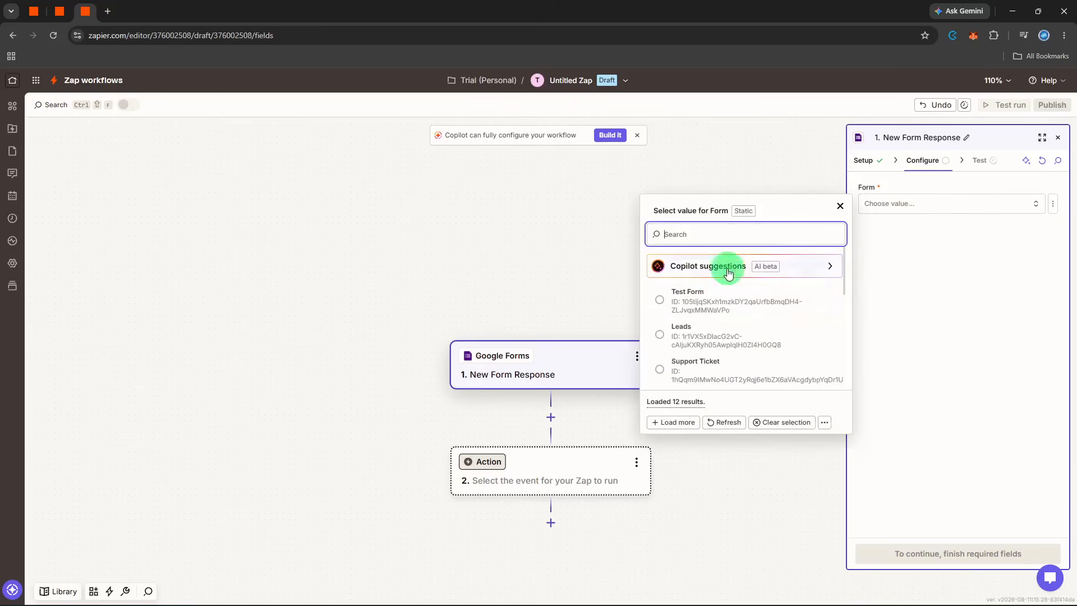
pyautogui.click(663, 293)
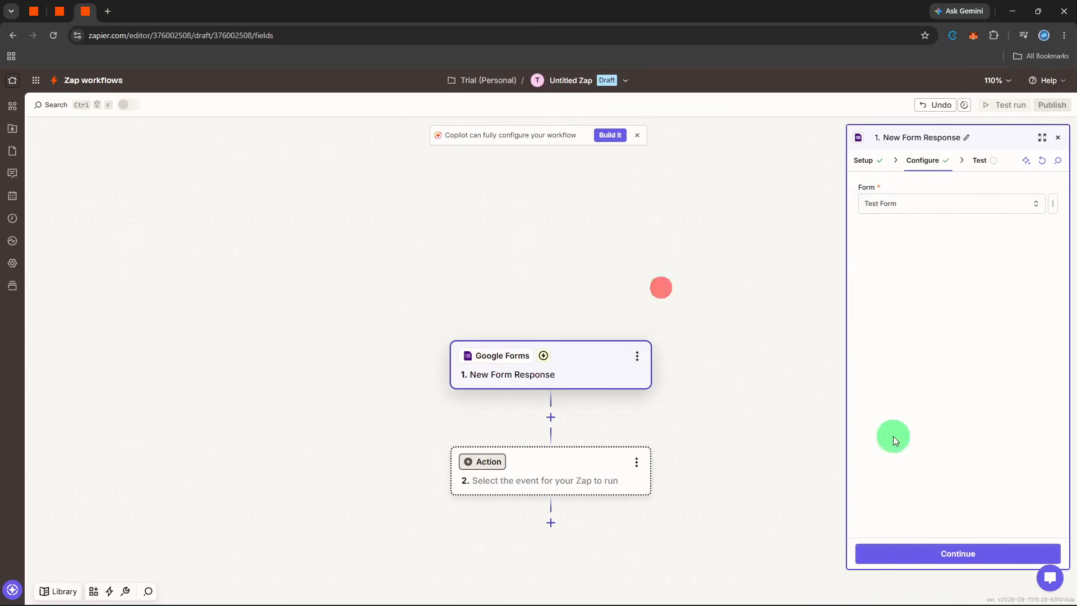
pyautogui.click(924, 554)
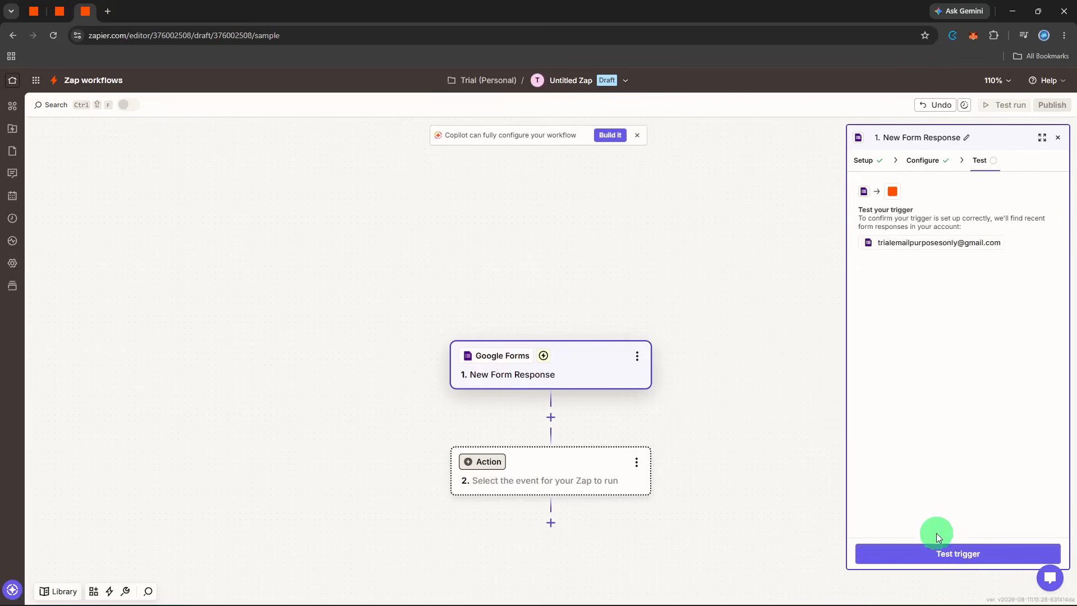
pyautogui.click(933, 551)
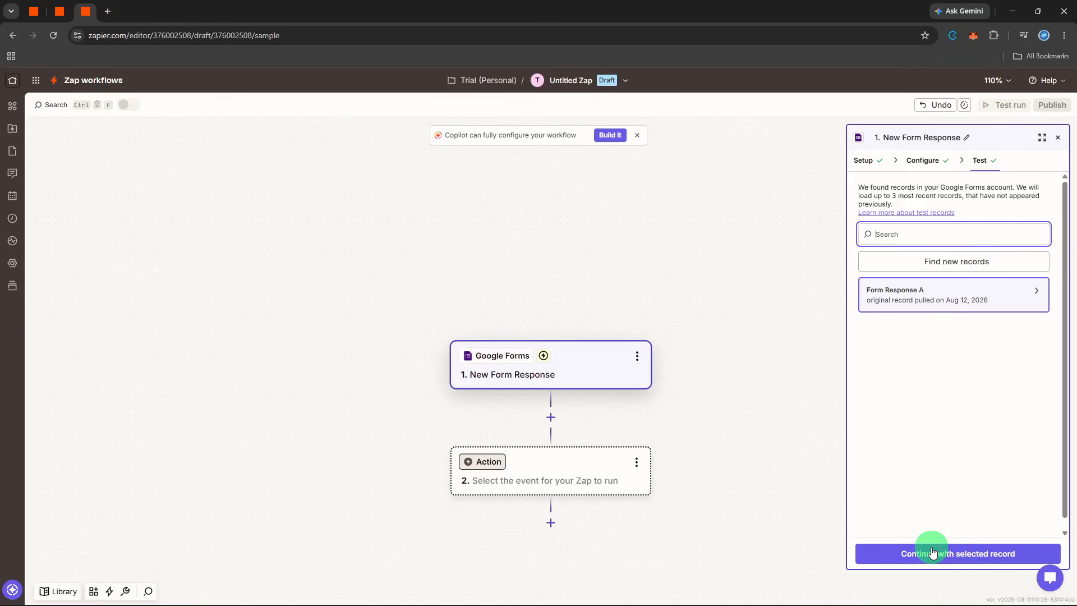
pyautogui.click(932, 553)
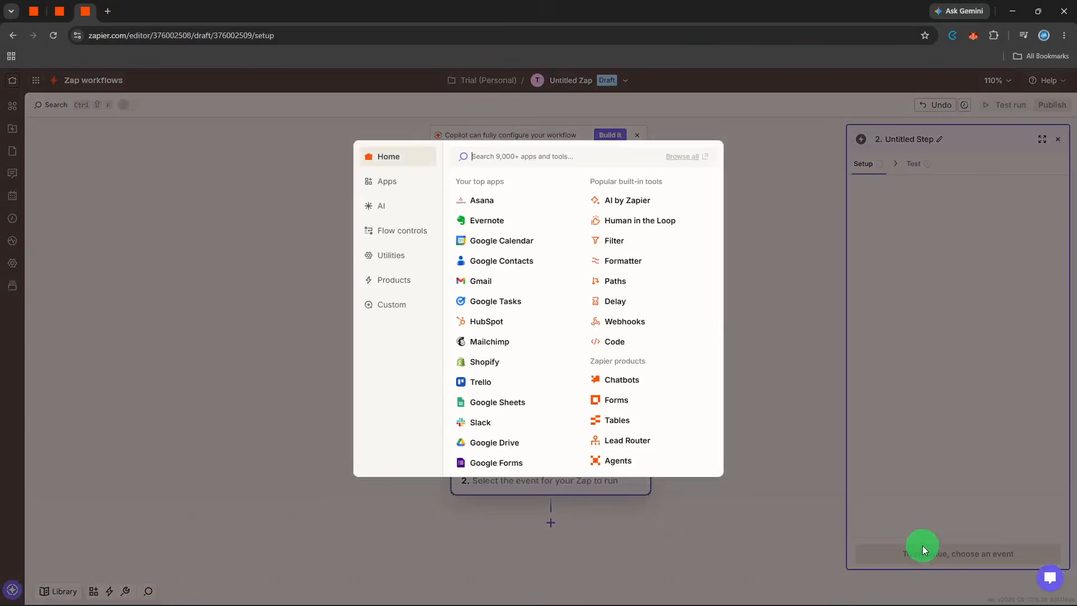
# Add Gmail as the action app with the Send Email event and continue to its configuration.
pyautogui.click(481, 291)
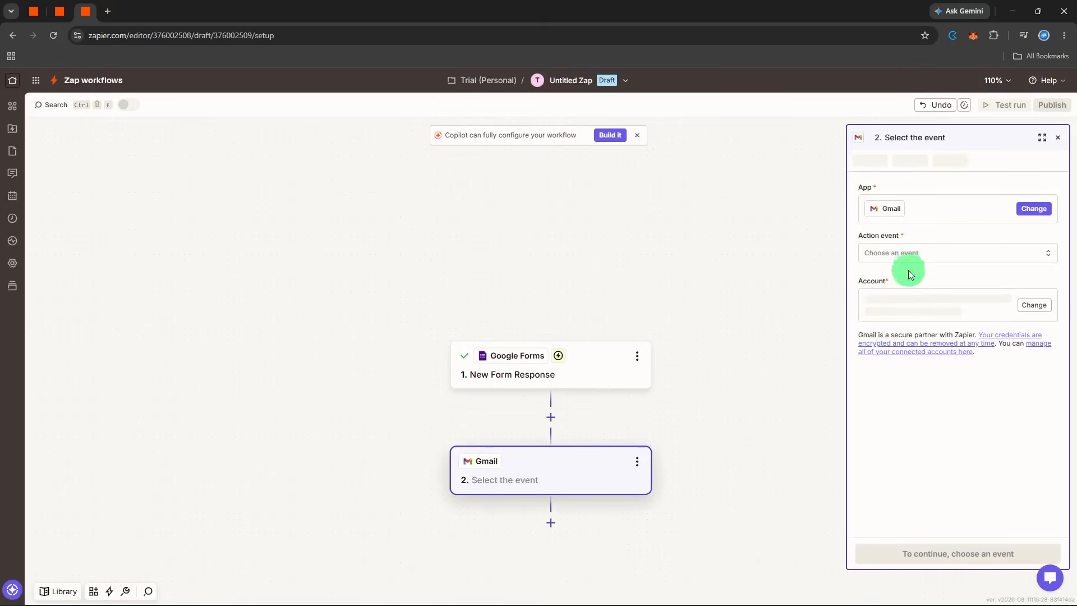
pyautogui.click(909, 259)
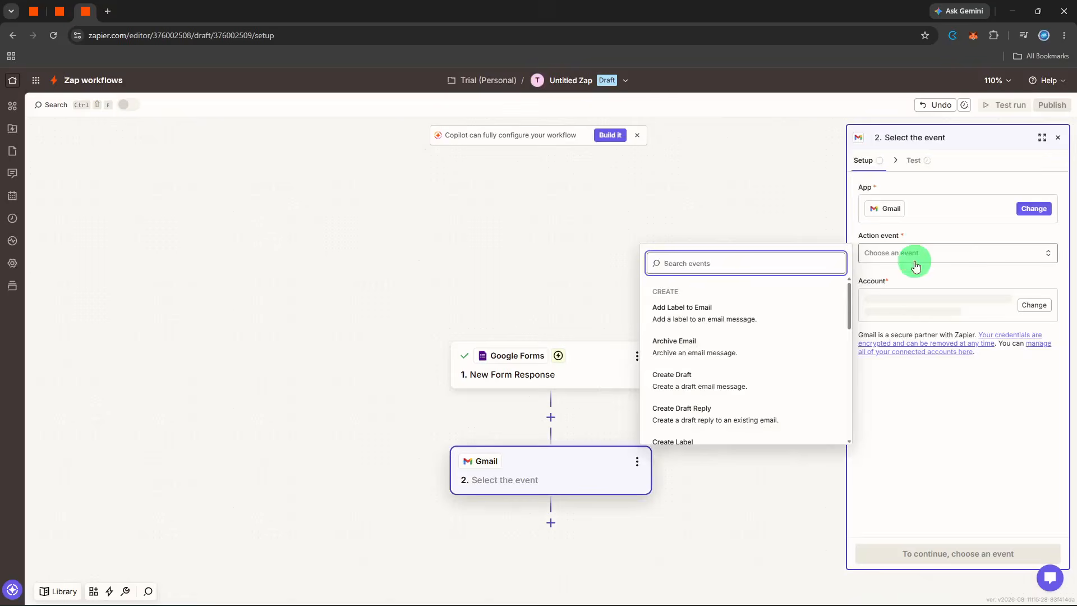
pyautogui.write('send')
pyautogui.click(762, 313)
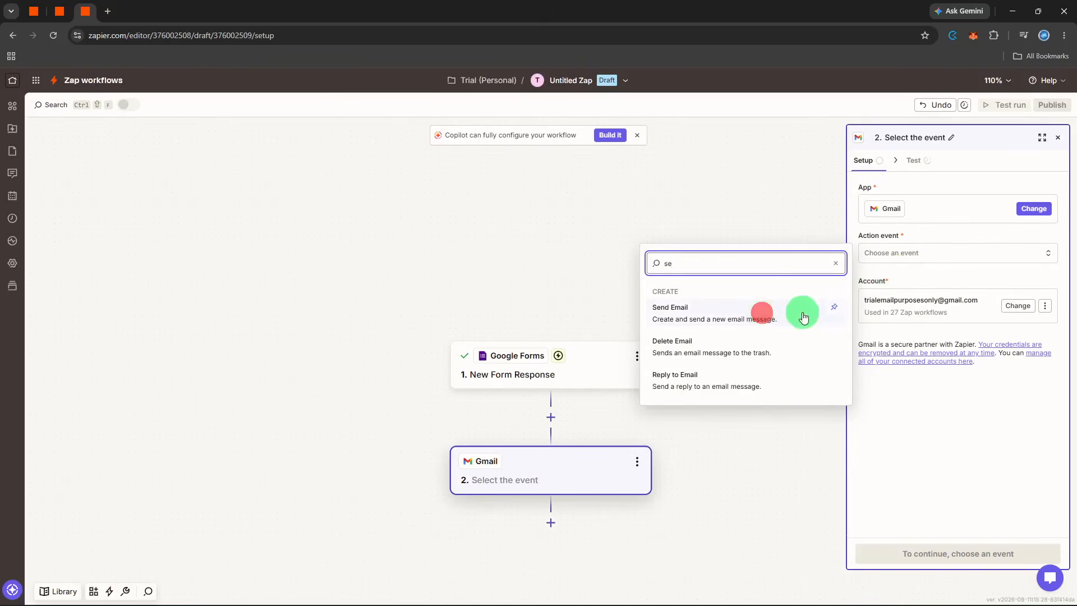
pyautogui.click(979, 554)
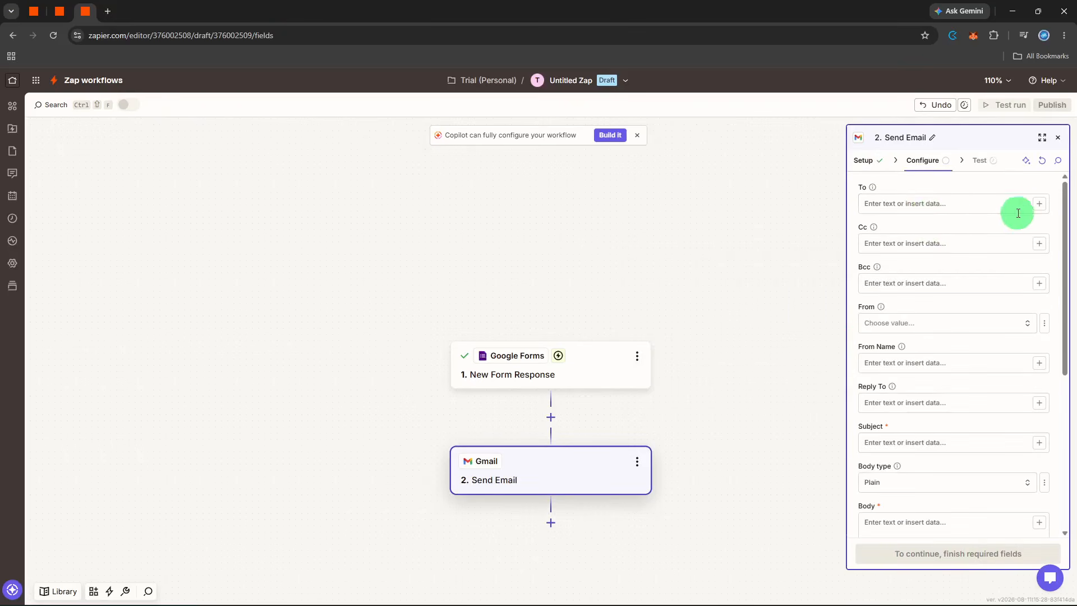
# Map the email's To field to Respondent Email and set the subject to "Your request has been received.".
pyautogui.click(1037, 208)
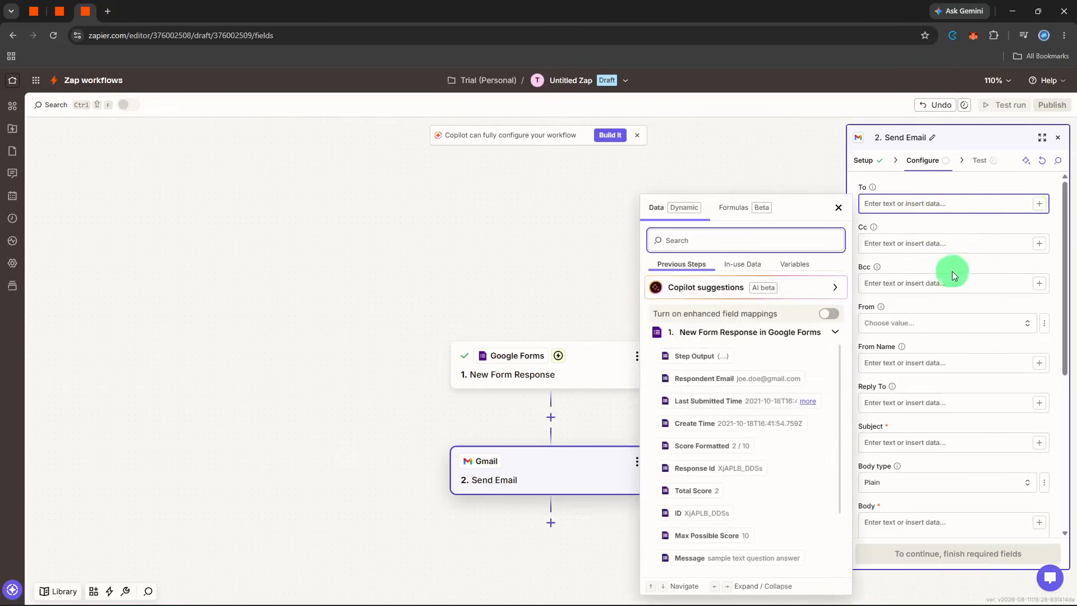
pyautogui.click(768, 379)
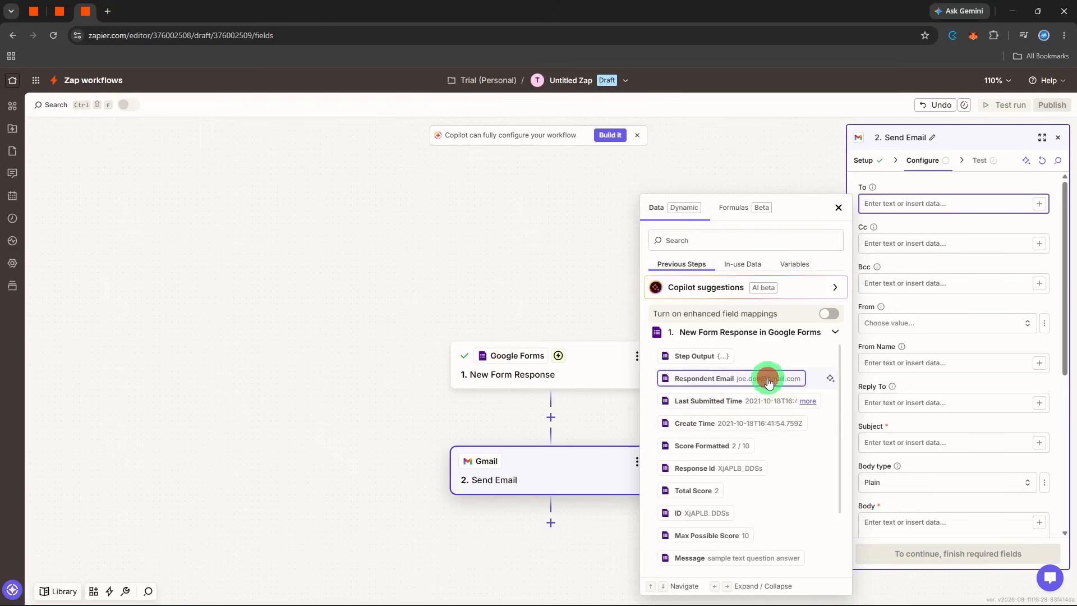
pyautogui.click(895, 438)
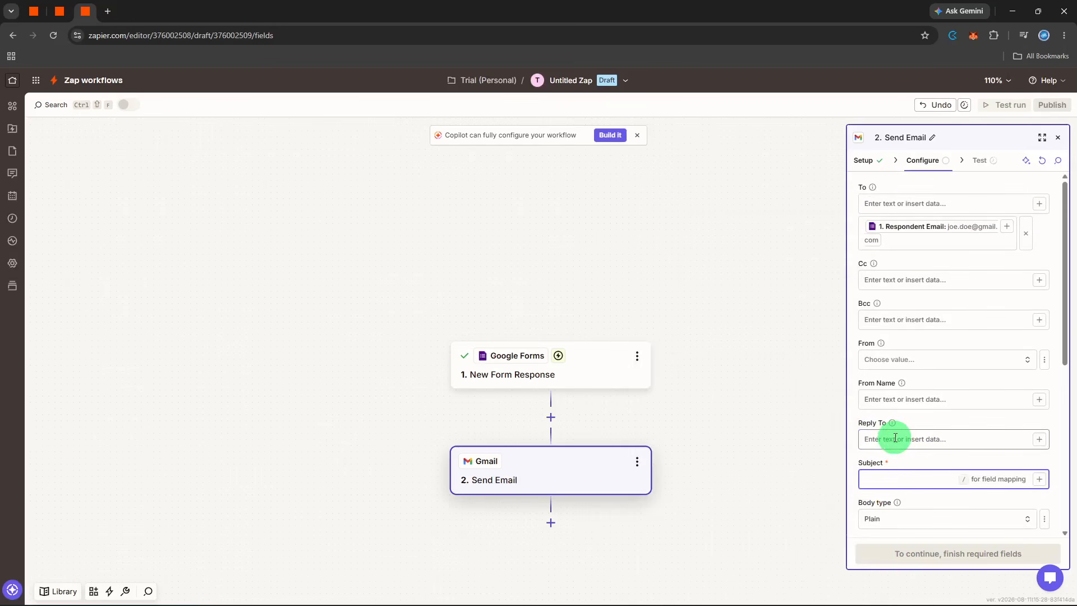
pyautogui.scroll(-1, 895, 438)
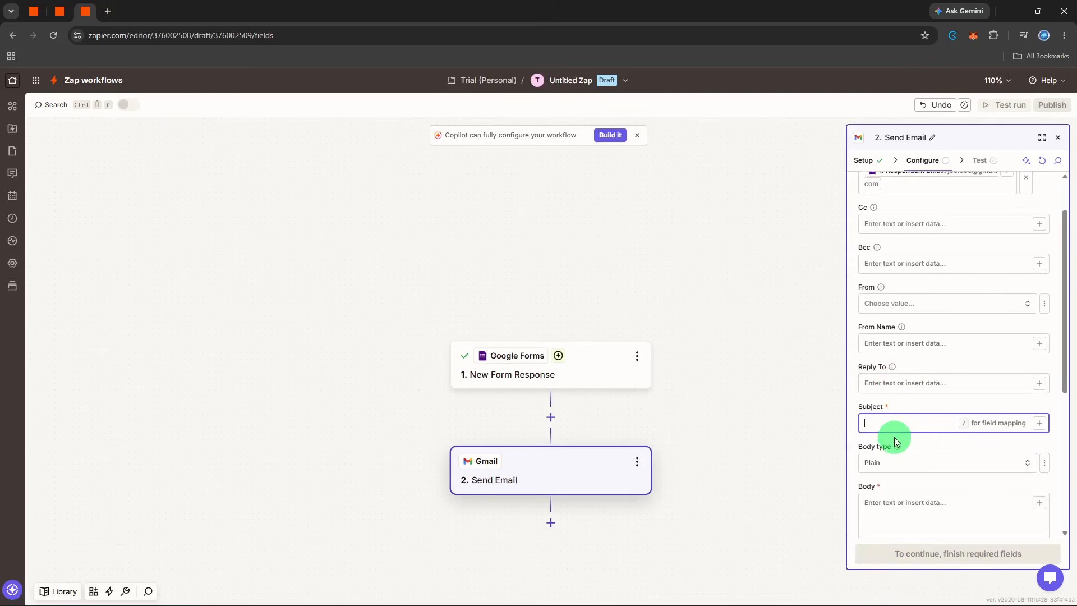
pyautogui.scroll(1, 894, 437)
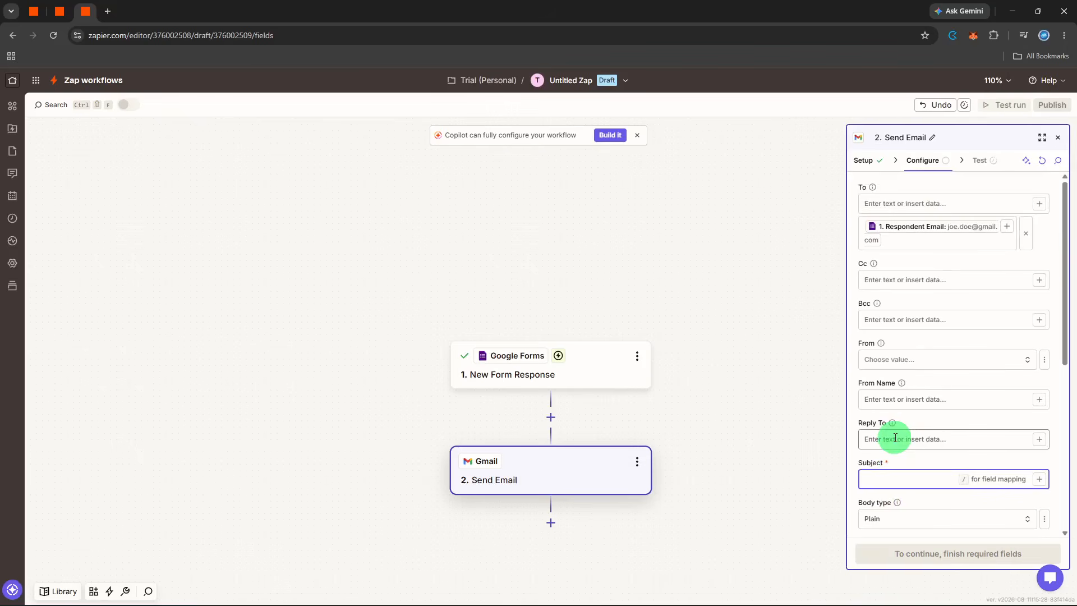
pyautogui.scroll(-1, 895, 438)
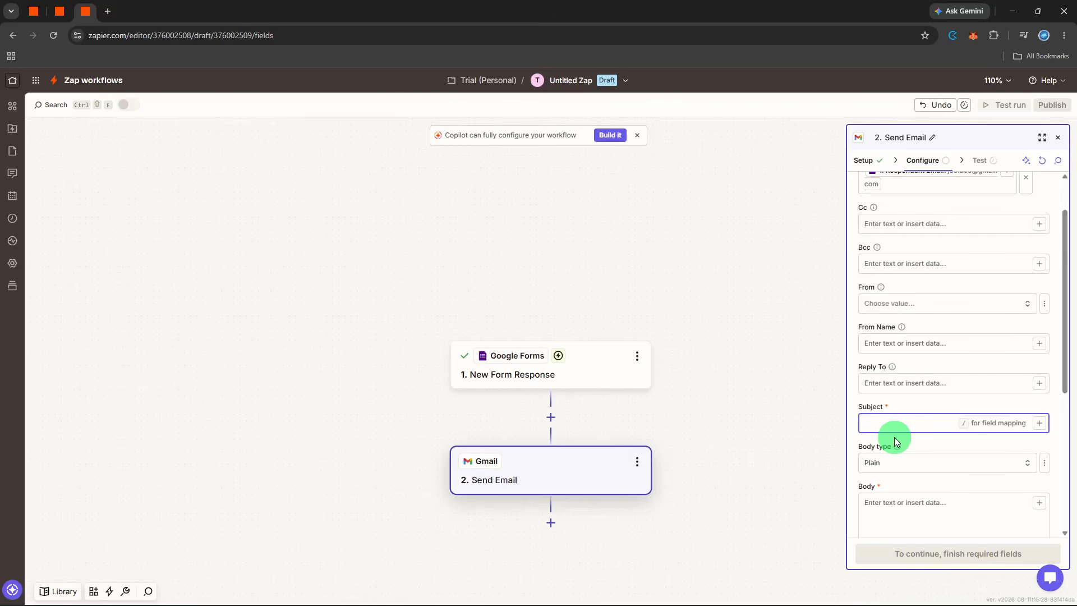
pyautogui.write('Your request has been receiv')
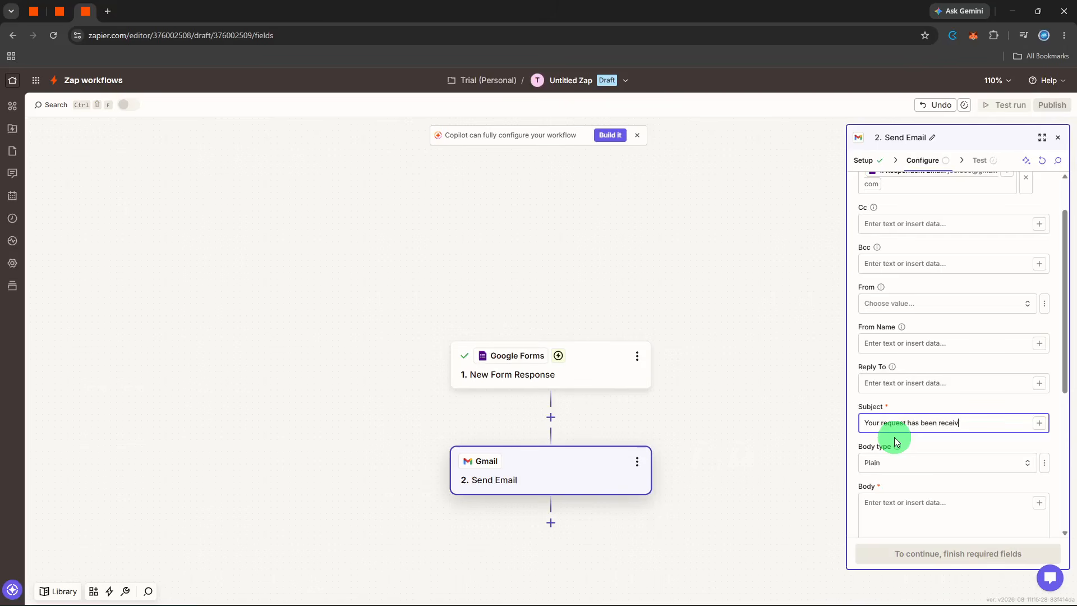
pyautogui.write('ed.')
# Start the email body with the greeting "Hi," followed by the Name field from the form response.
pyautogui.scroll(-2, 896, 442)
pyautogui.click(908, 404)
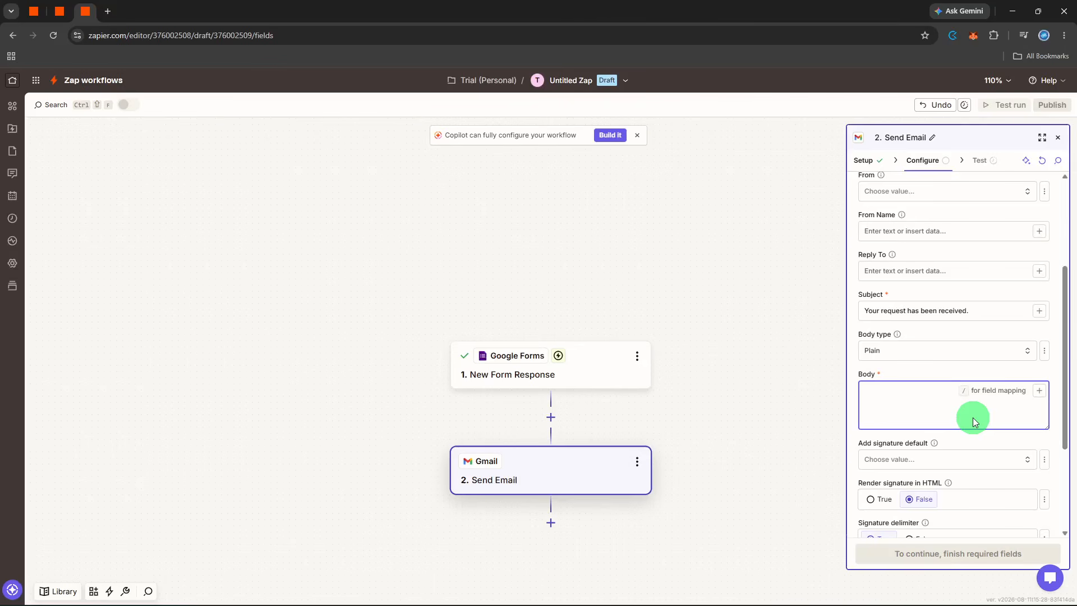
pyautogui.write('Hi,')
pyautogui.click(1039, 390)
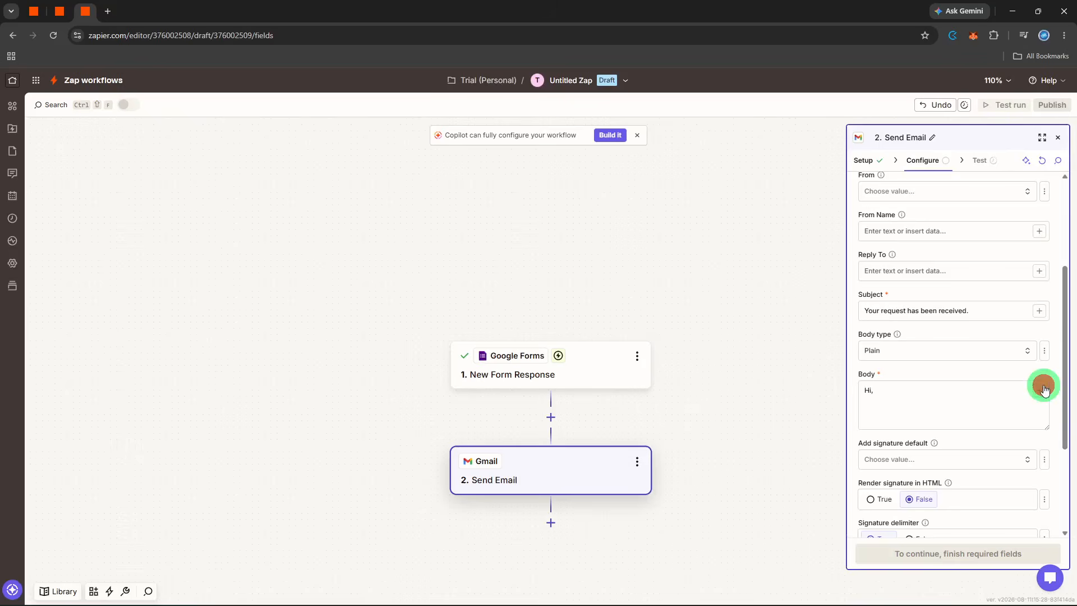
pyautogui.scroll(-3, 765, 446)
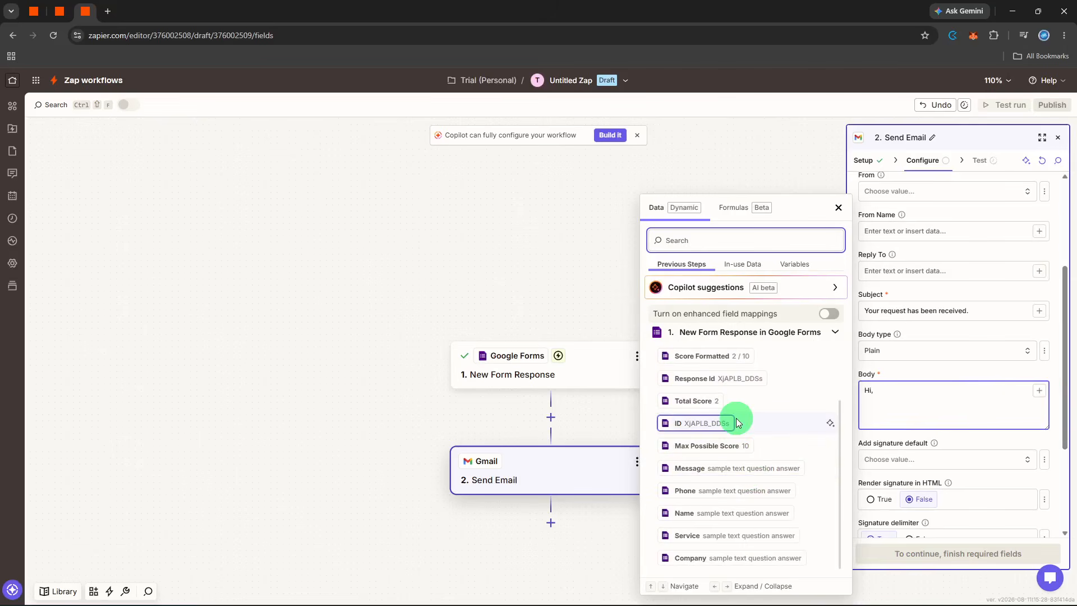
pyautogui.click(733, 512)
pyautogui.click(991, 422)
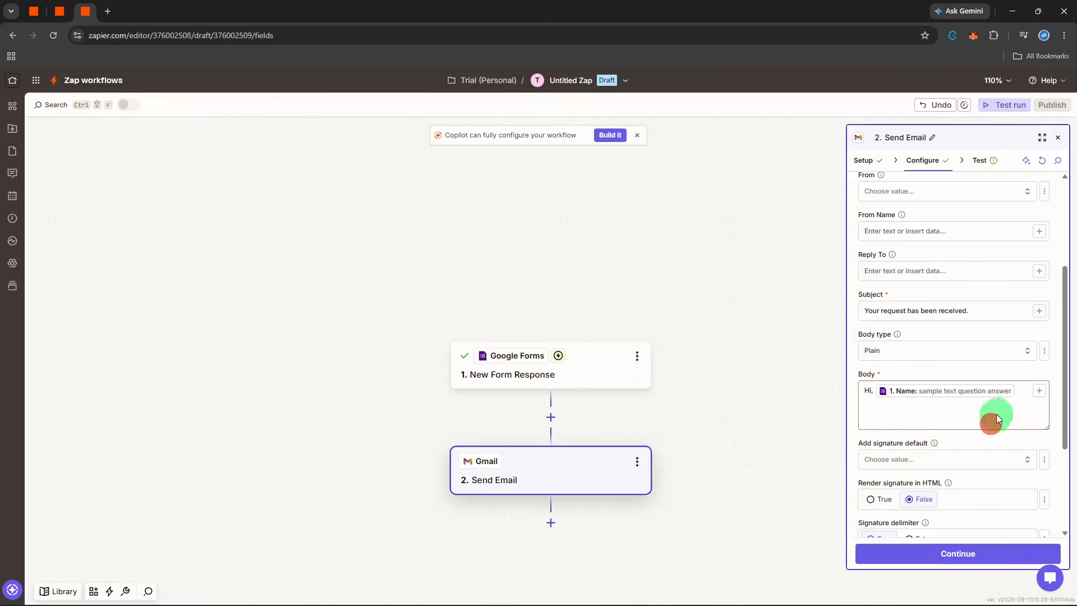
pyautogui.click(1026, 388)
# Add the paragraph "Thanks for reaching out your request has been received." below the greeting in the email body.
pyautogui.press('Return')
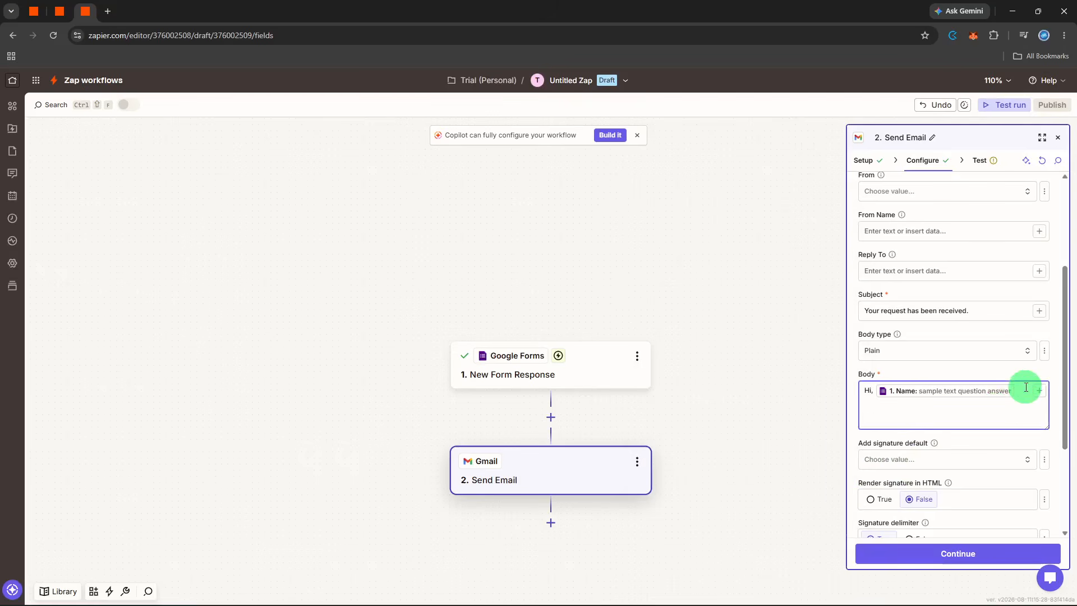
pyautogui.write('Thanks for reaching out your request has been r')
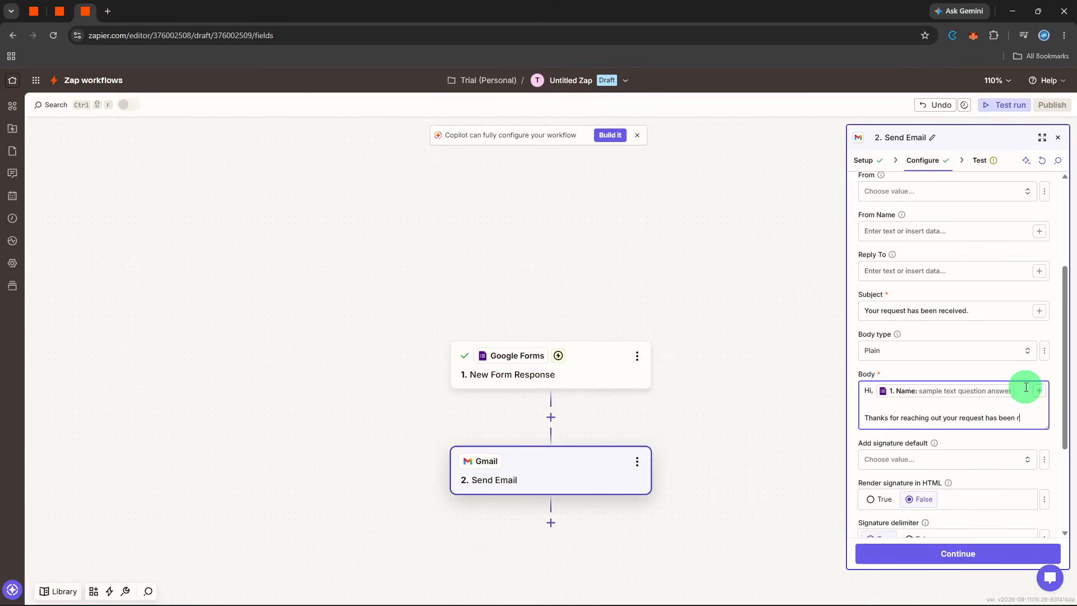
pyautogui.write('eceived')
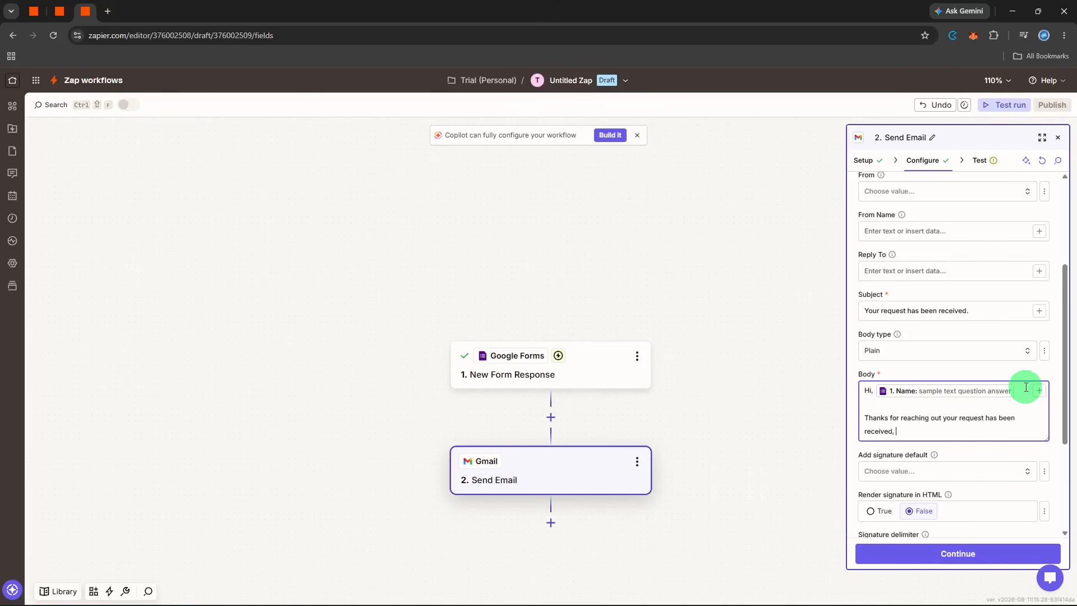
pyautogui.write('.')
pyautogui.press('Return')
pyautogui.press('Return')
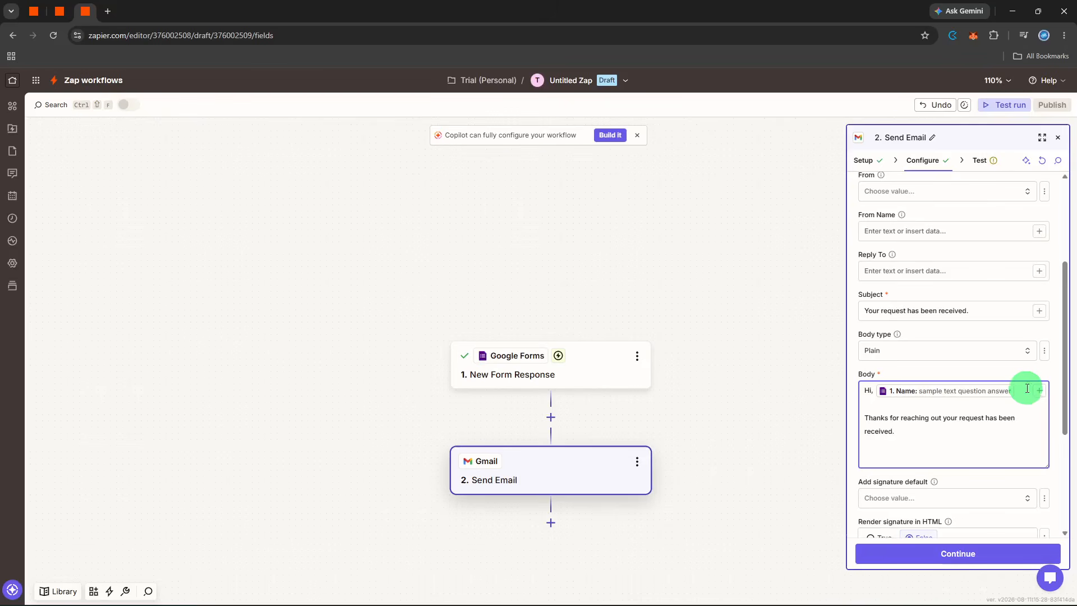
# Insert the form response's Message field below the paragraph in the email body and start a new line.
pyautogui.click(1039, 391)
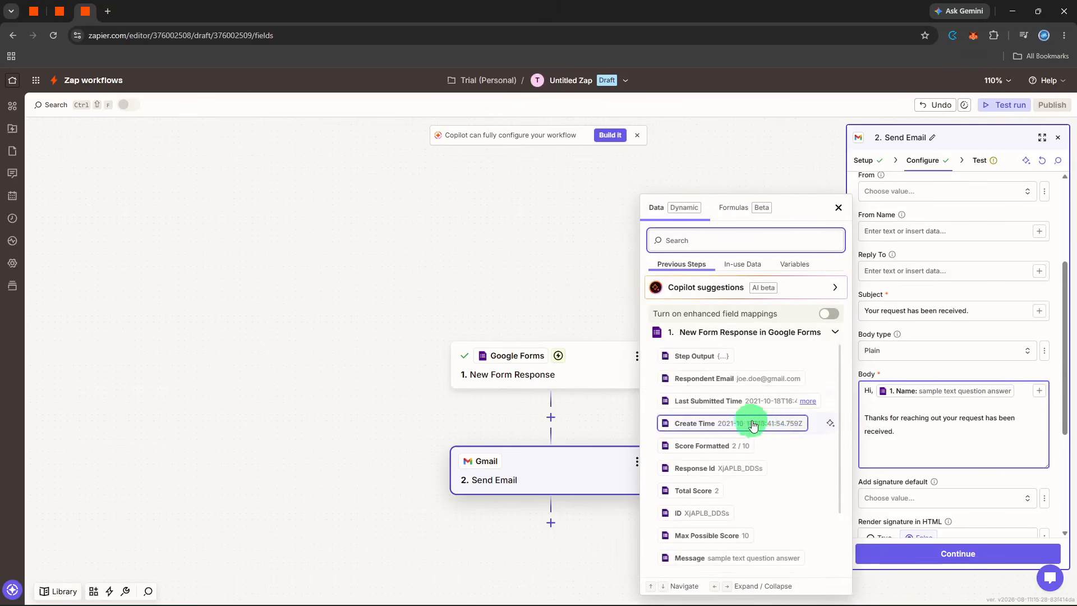
pyautogui.scroll(-1, 735, 415)
pyautogui.scroll(-1, 723, 473)
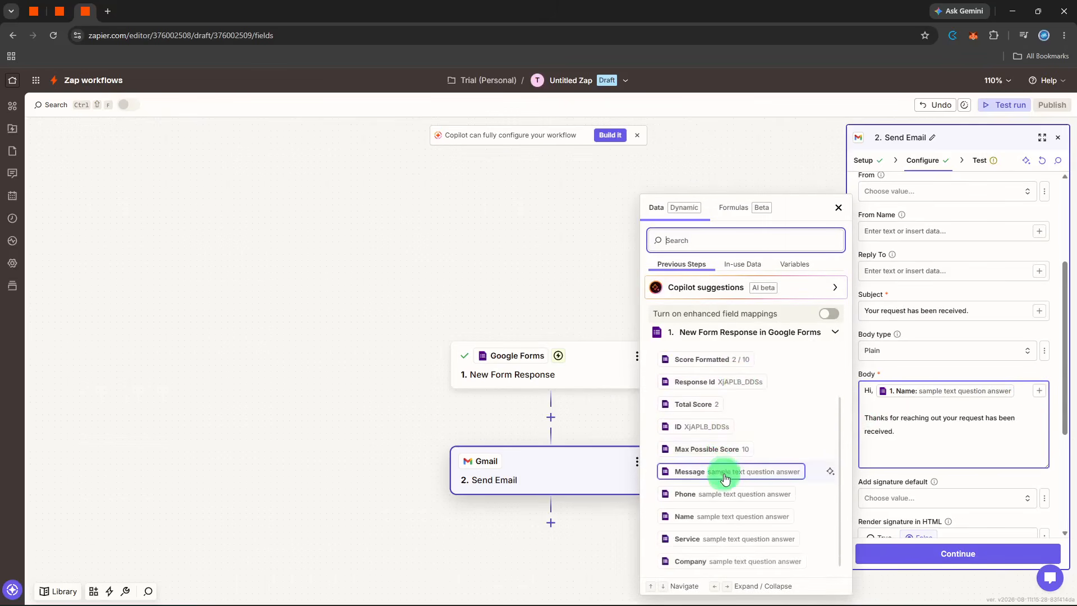
pyautogui.click(724, 477)
pyautogui.press('Return')
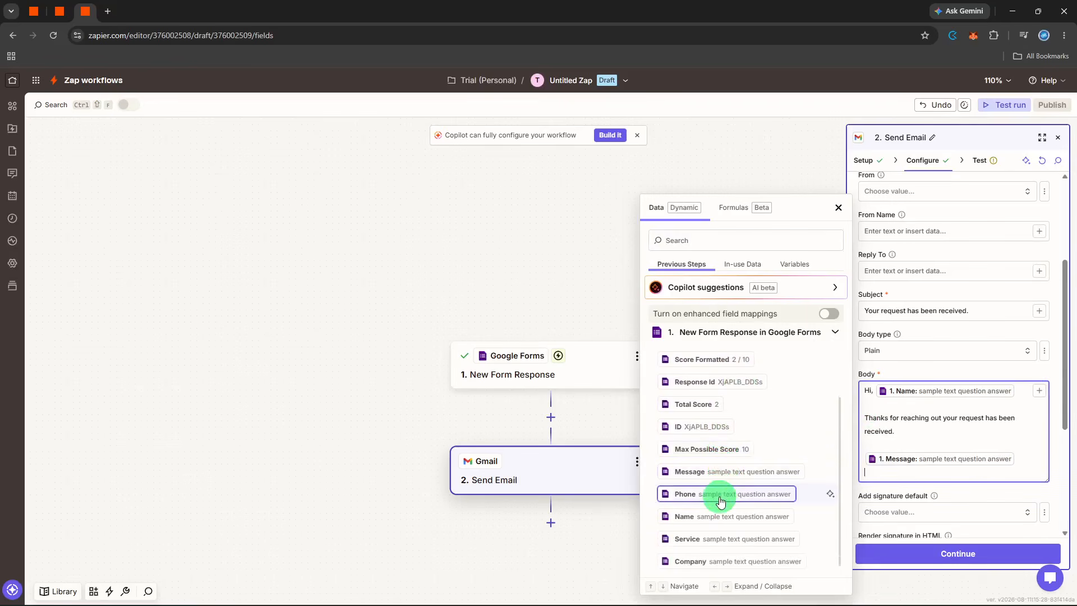
# Insert the form response's Phone, Name, Service and Company fields on separate lines below the Message field in the email body.
pyautogui.click(719, 496)
pyautogui.press('Return')
pyautogui.click(721, 519)
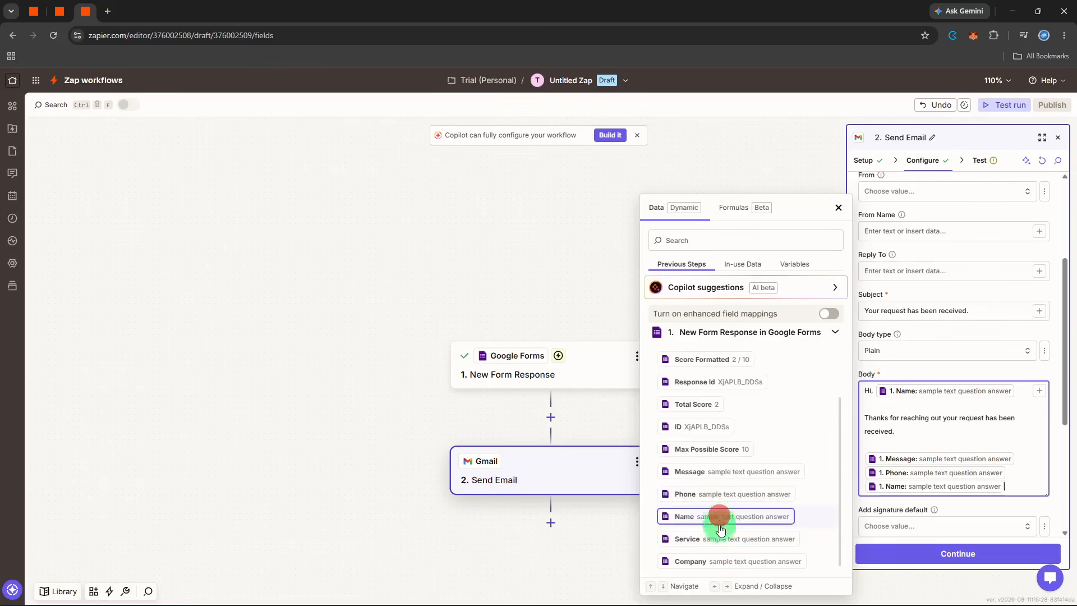
pyautogui.press('Return')
pyautogui.click(719, 536)
pyautogui.press('Return')
pyautogui.click(720, 557)
pyautogui.press('Return')
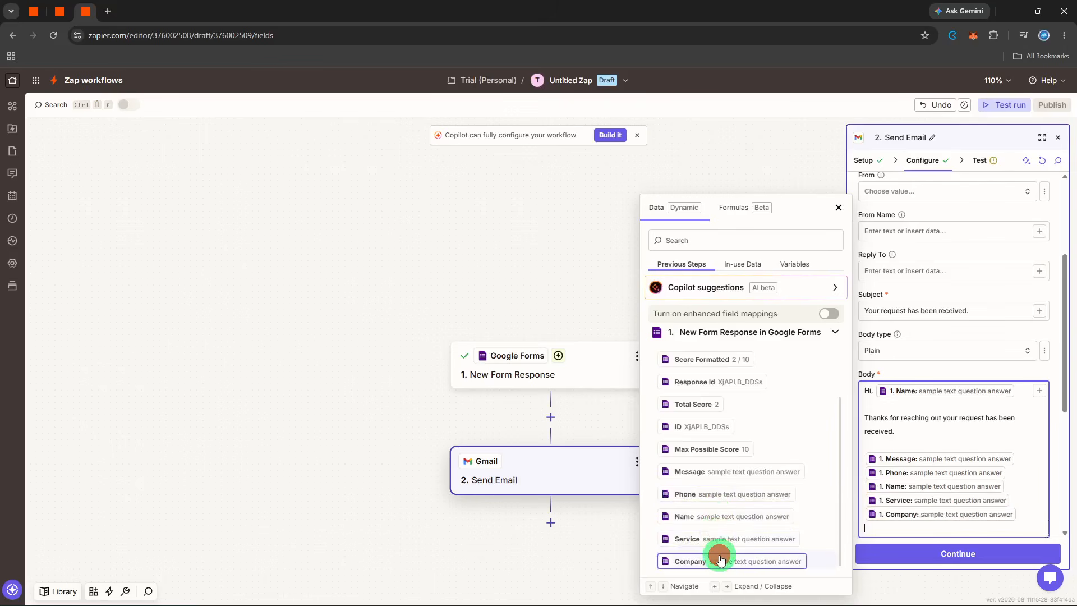
# Add the closing line "We'll ger=t back to you." below the inserted fields in the email body, with a single apostrophe.
pyautogui.click(970, 507)
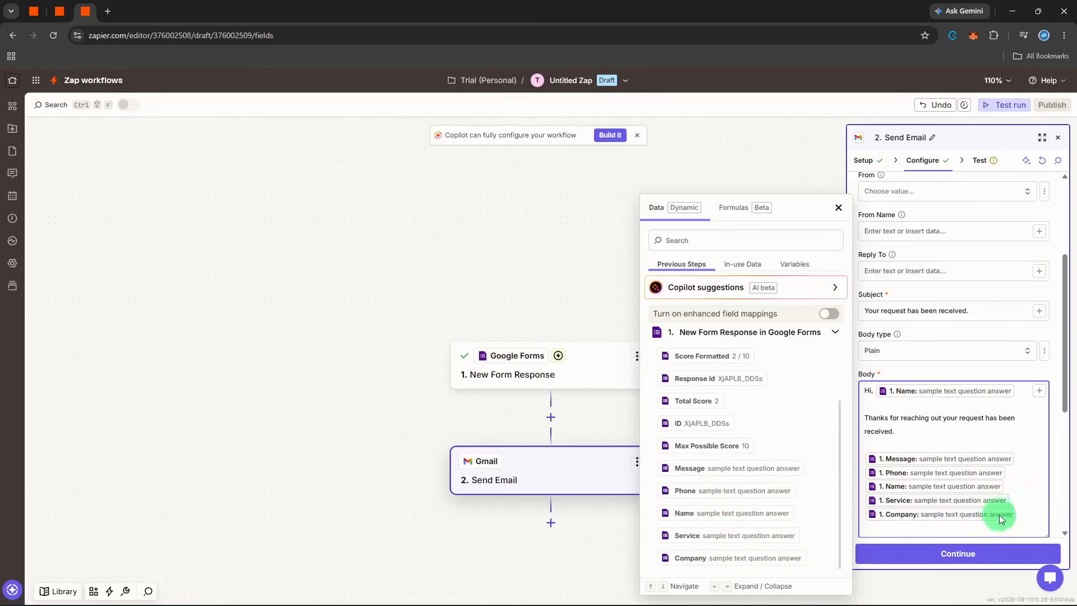
pyautogui.click(990, 533)
pyautogui.scroll(-3, 981, 532)
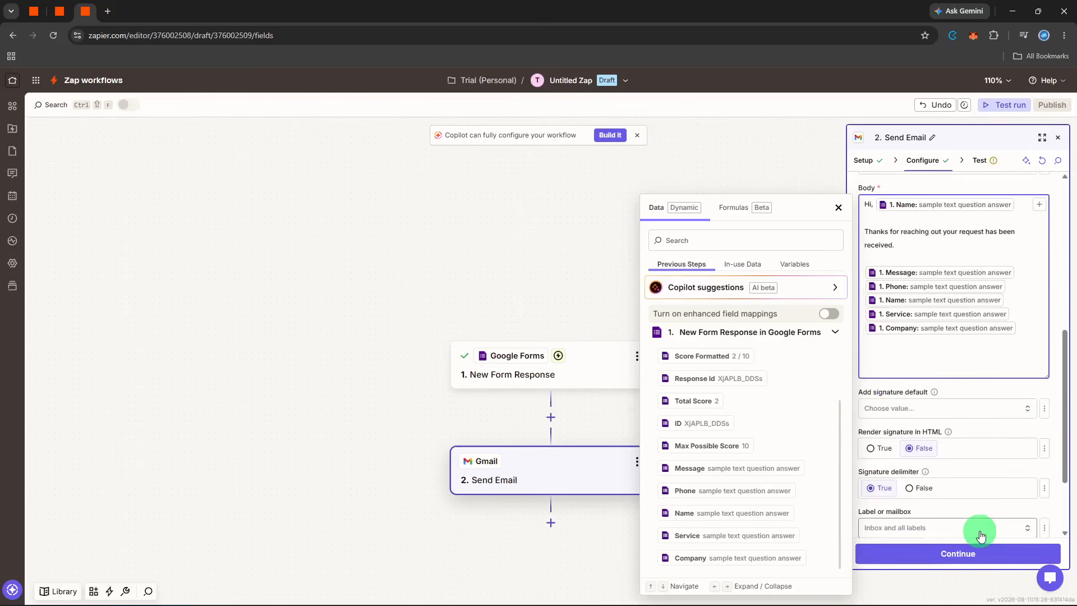
pyautogui.write("We''ll ger=t back to you.")
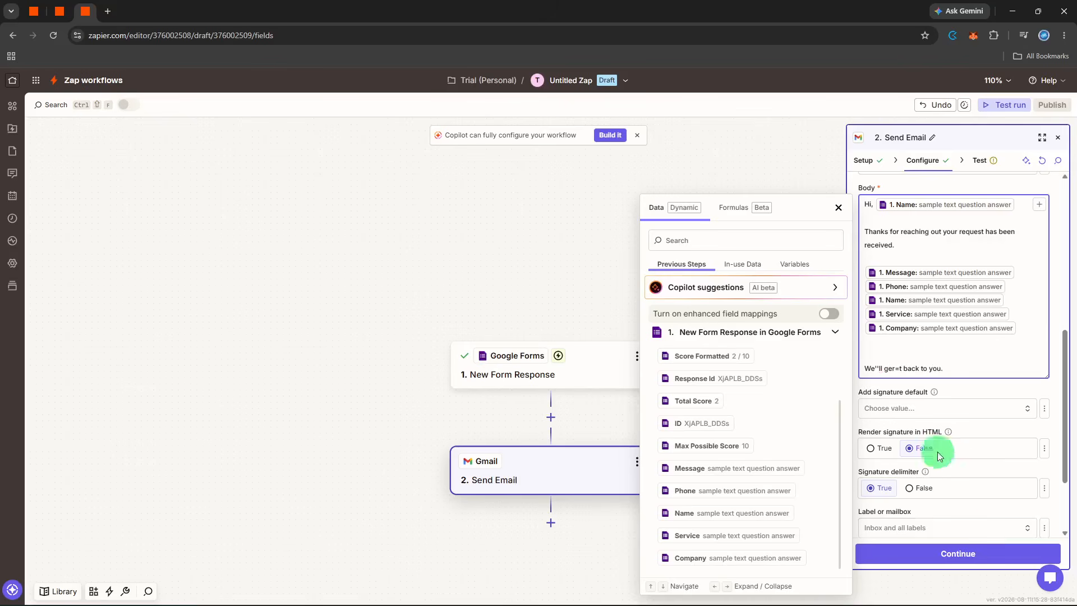
pyautogui.click(877, 366)
pyautogui.click(962, 389)
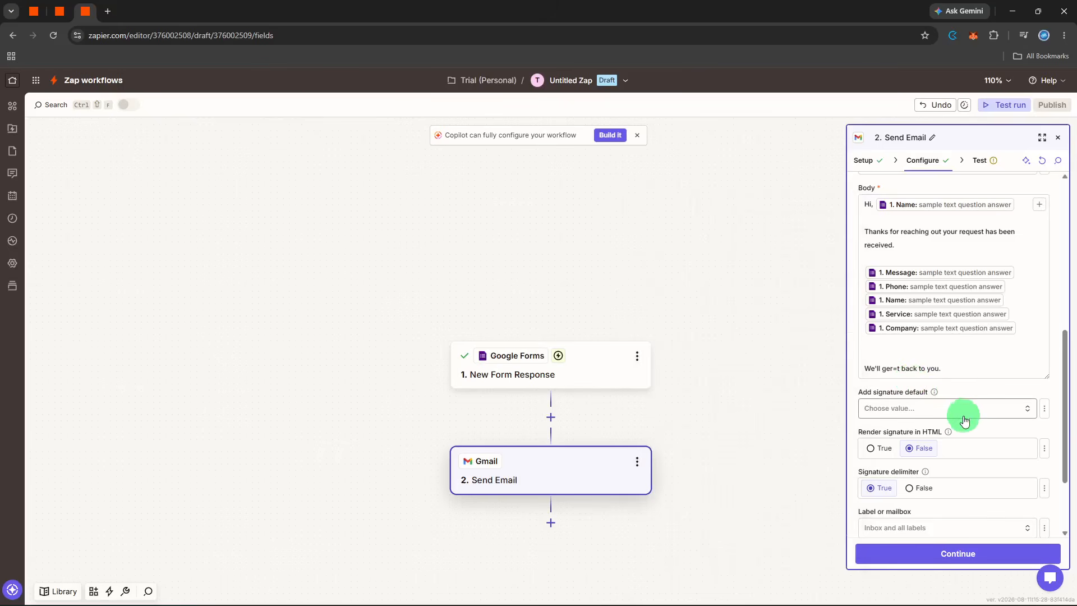
# Continue to the test stage of the Gmail Send Email step, run the test and close the step's settings.
pyautogui.click(961, 553)
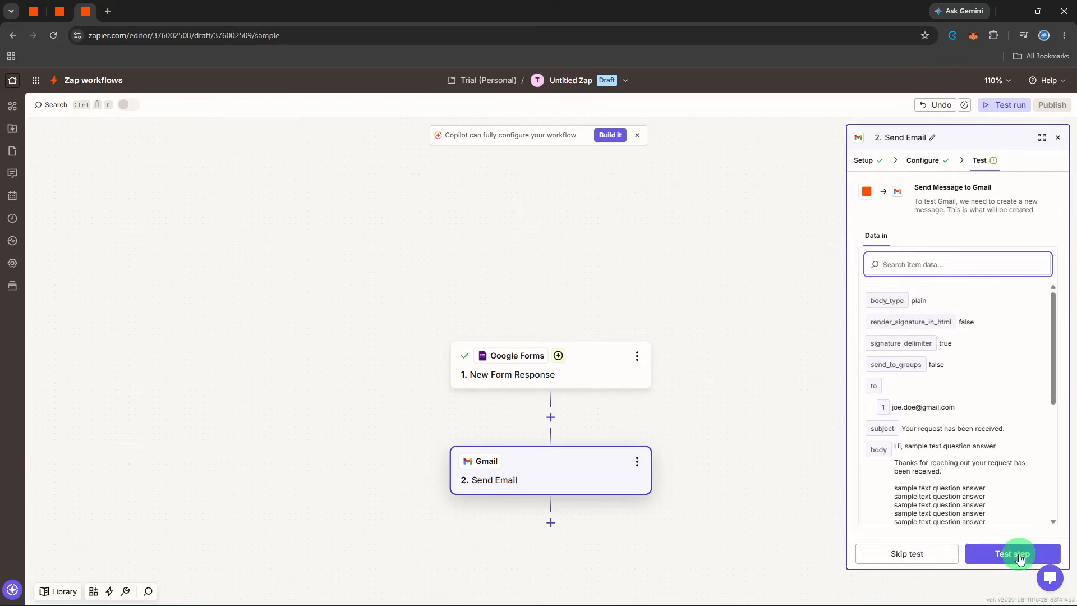
pyautogui.click(1018, 554)
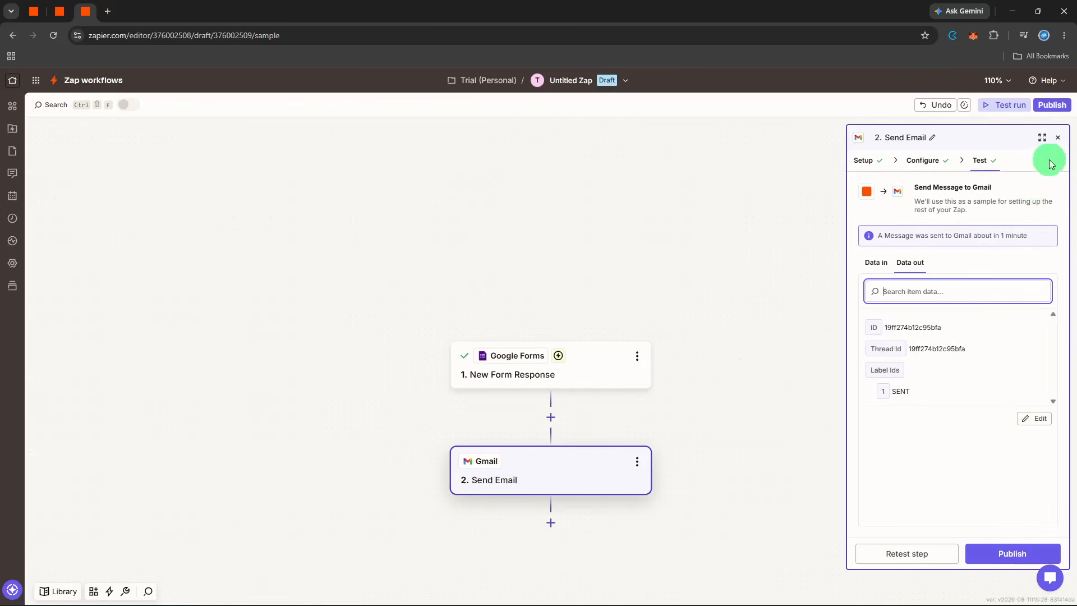
pyautogui.click(1058, 138)
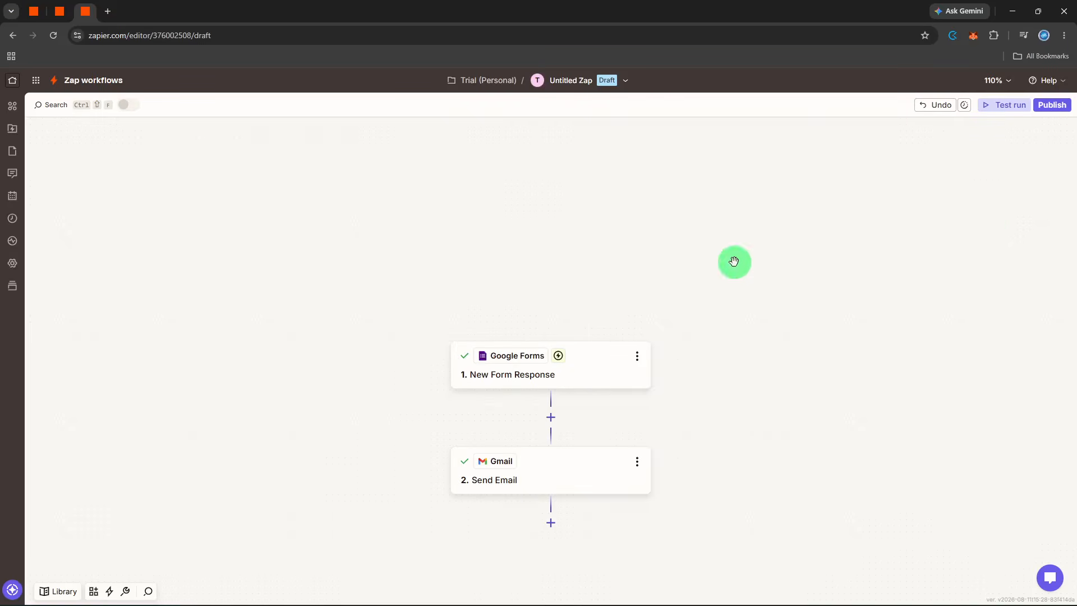
# Rename the Zap as "form to email".
pyautogui.click(537, 80)
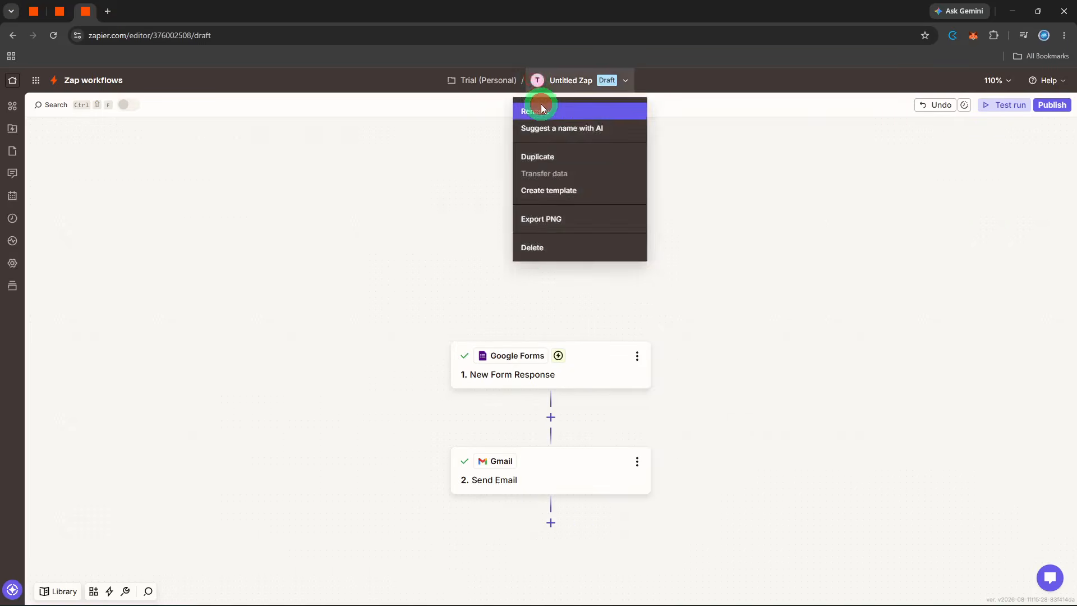
pyautogui.click(535, 110)
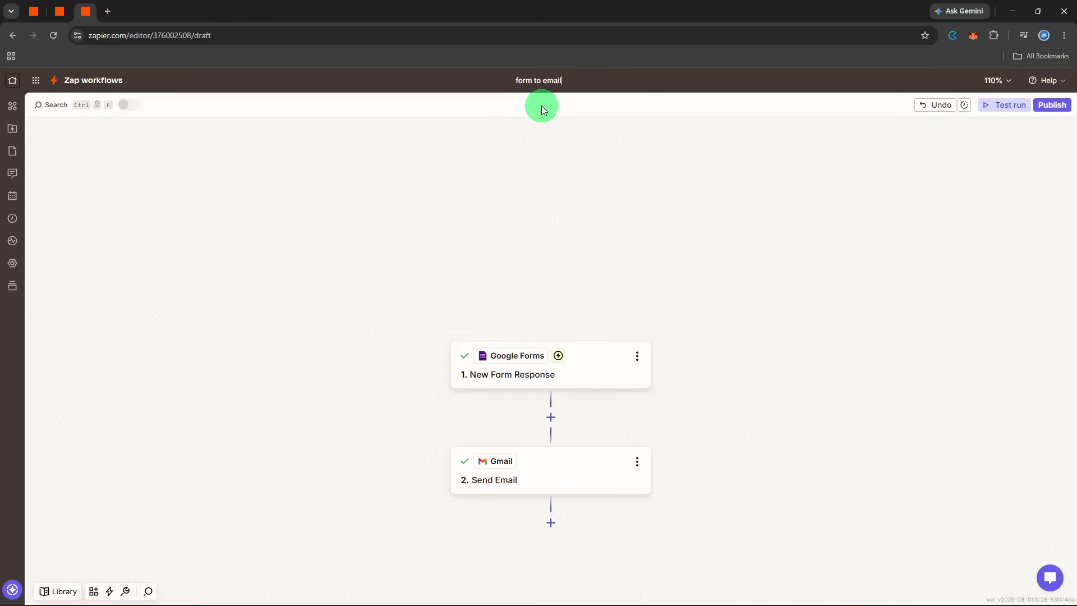
pyautogui.press('Return')
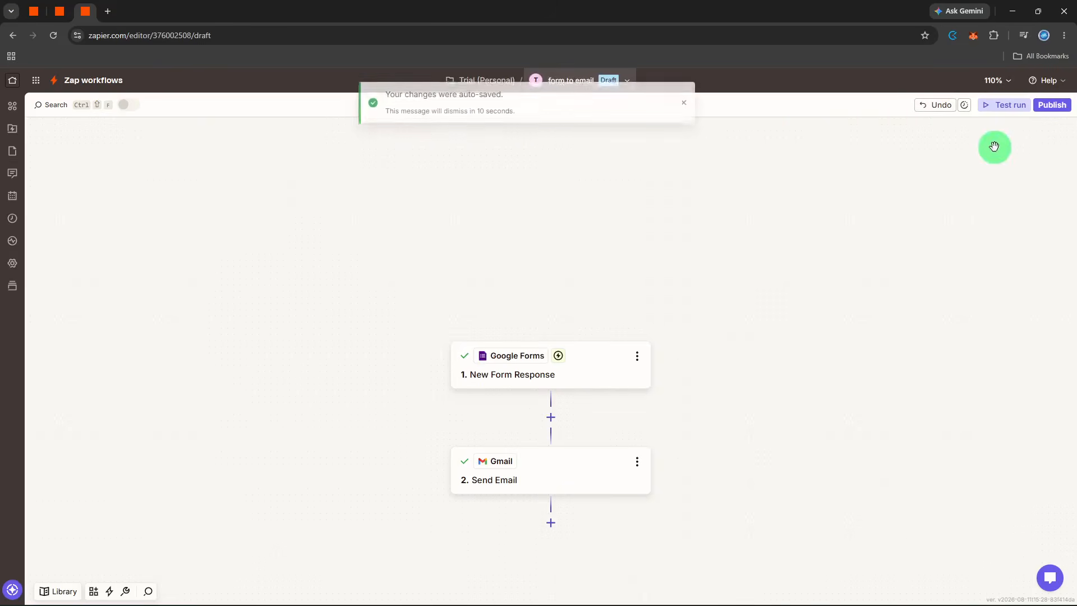